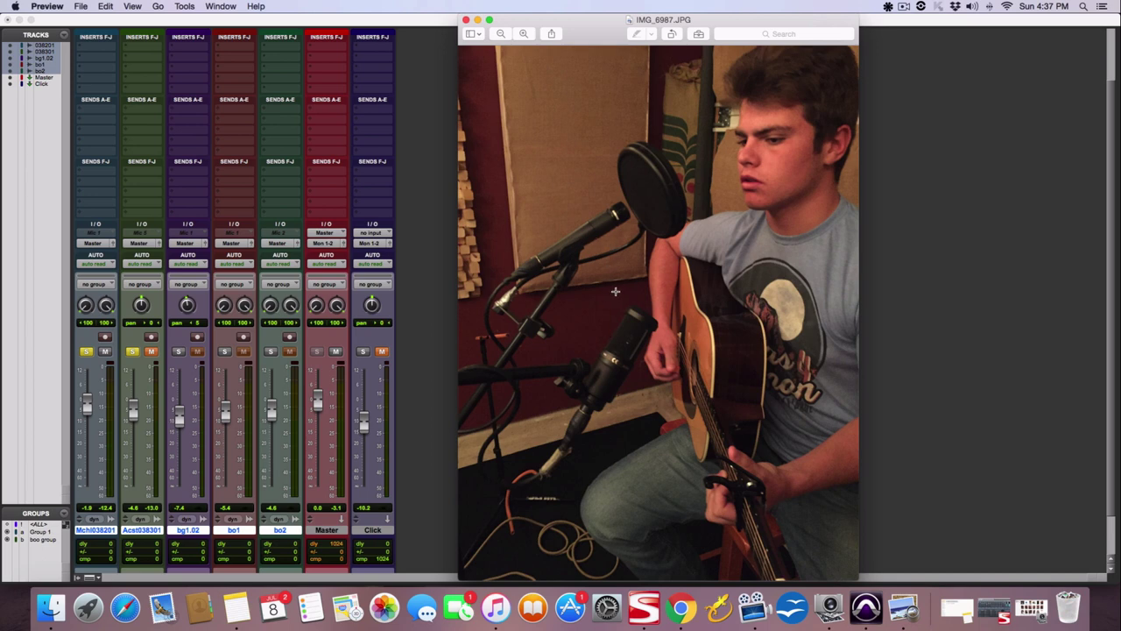
# - Nudge the two-mic photo slightly right and bring the Pro Tools mixer forward
pyautogui.moveTo(578, 37); pyautogui.dragTo(602, 37)
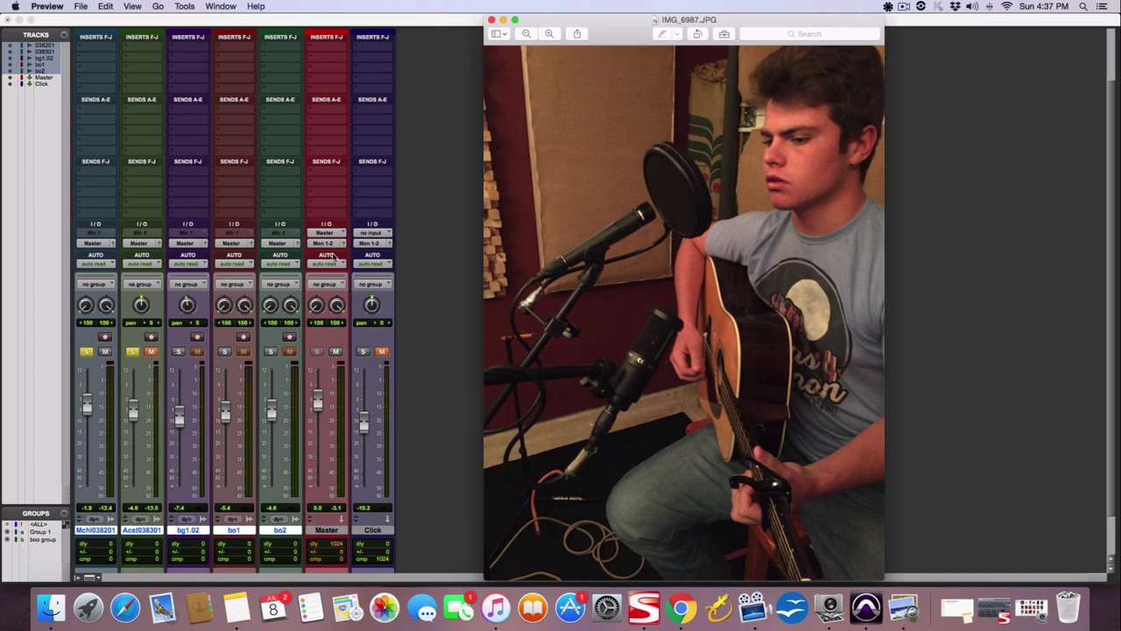
pyautogui.click(156, 352)
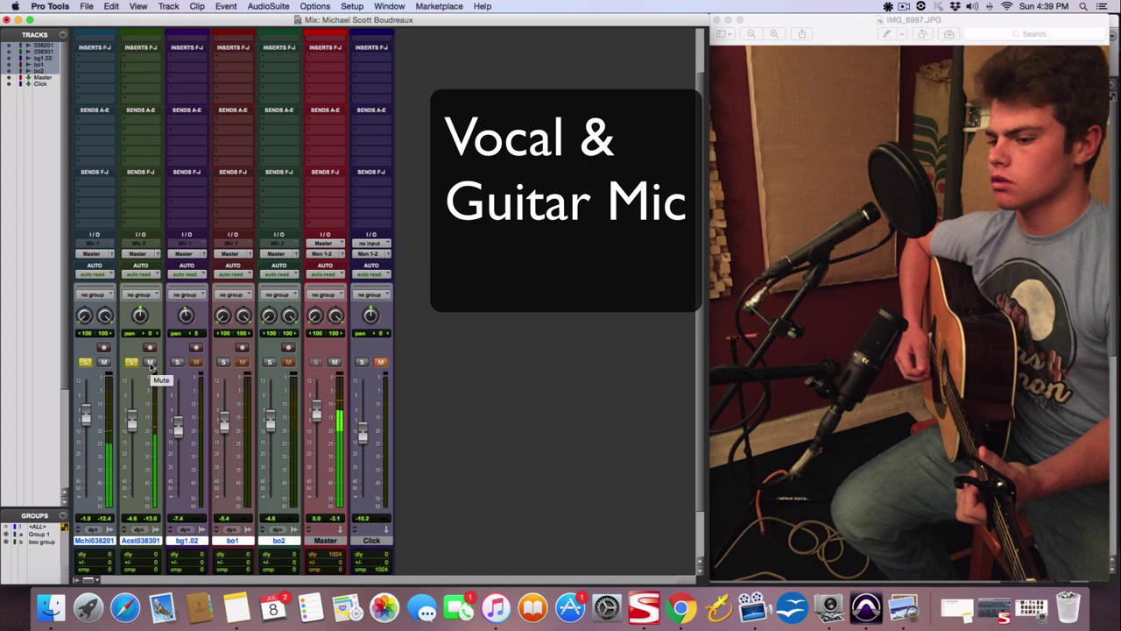
pyautogui.click(150, 364)
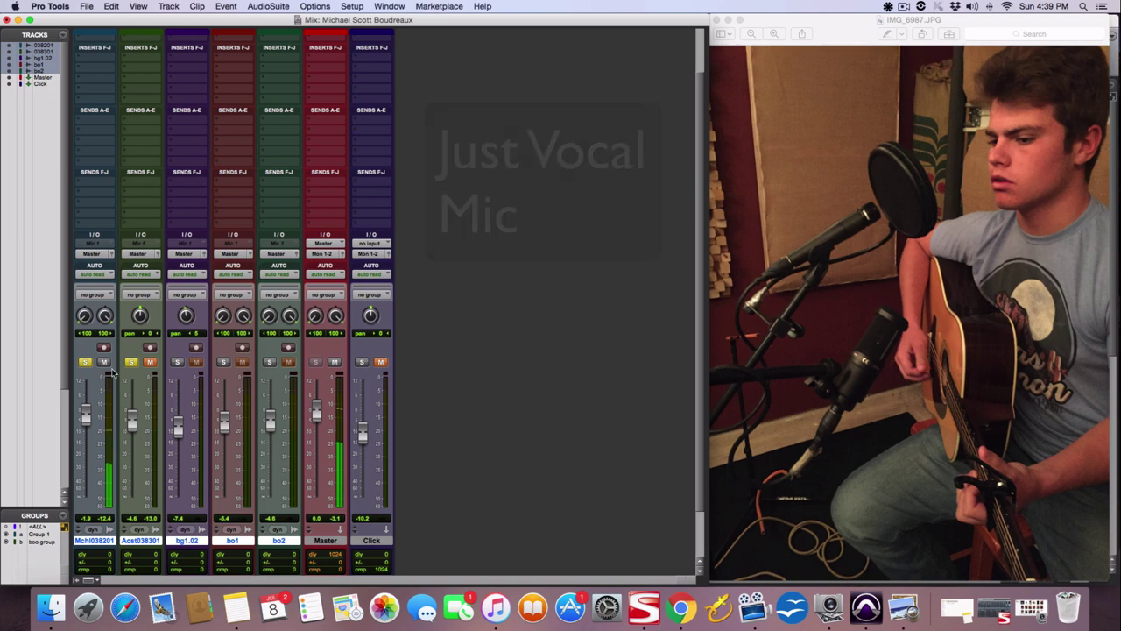
# - Mute the Mchl038201 vocal track and unmute the Acst038301 guitar track
pyautogui.click(103, 362)
pyautogui.click(150, 363)
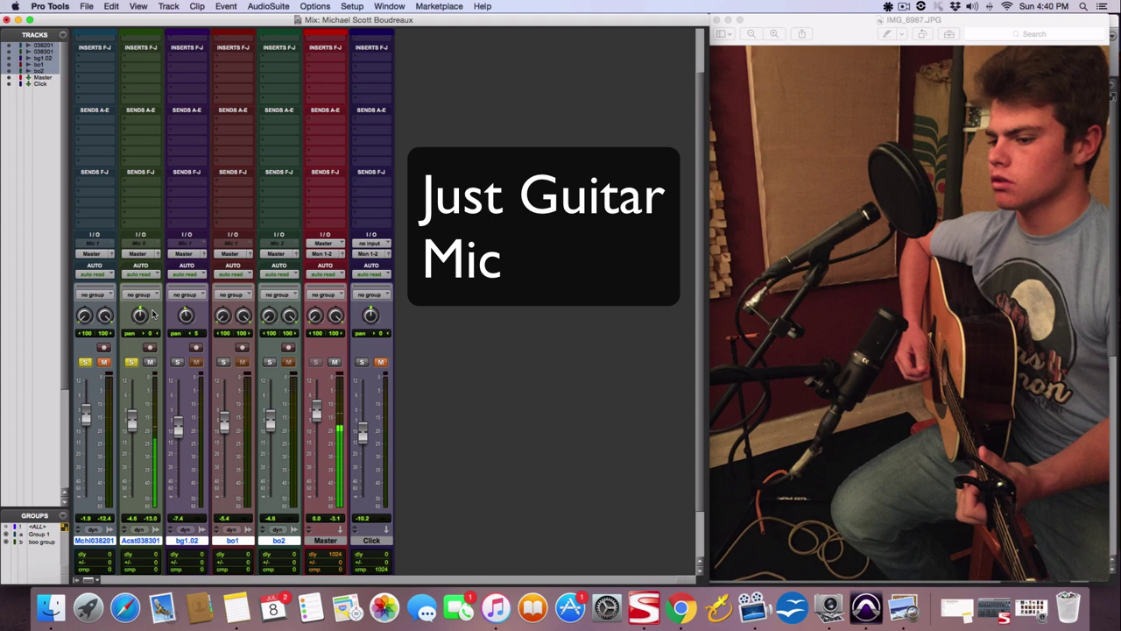
# - Unmute the Mchl038201 vocal track
pyautogui.click(104, 362)
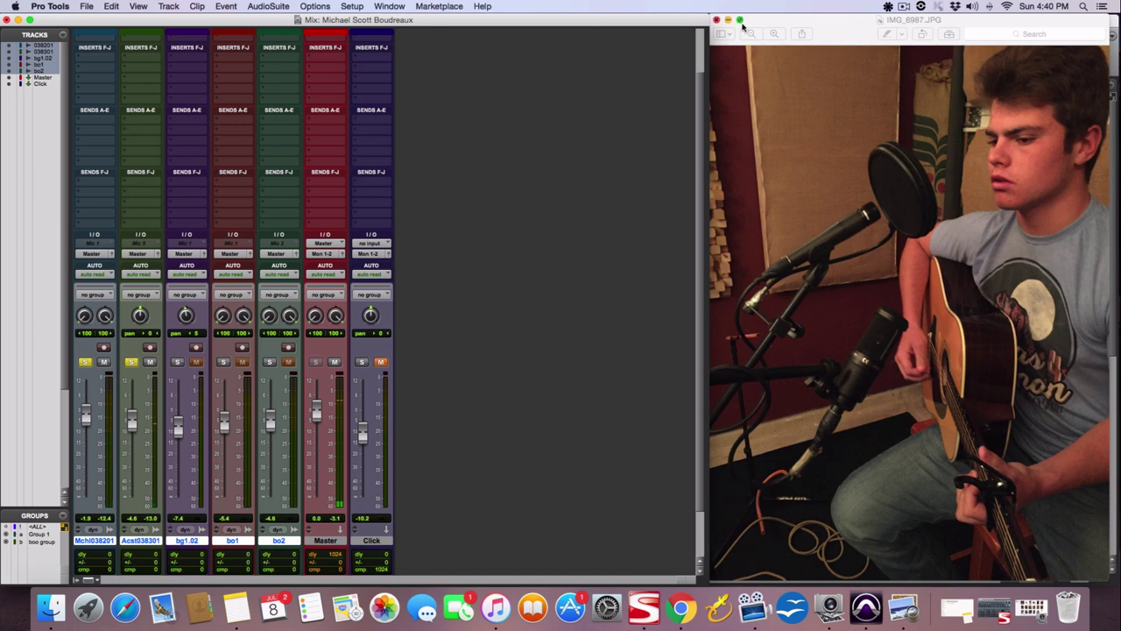
# - Drag the Preview photo window left toward the screen centre
pyautogui.moveTo(768, 19); pyautogui.dragTo(530, 20)
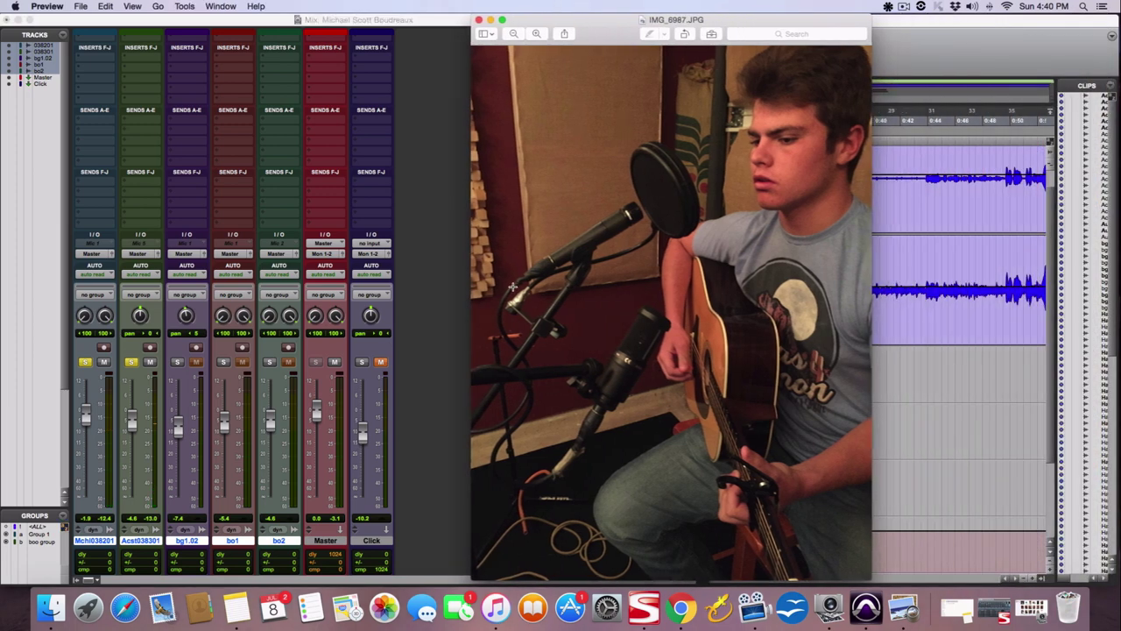